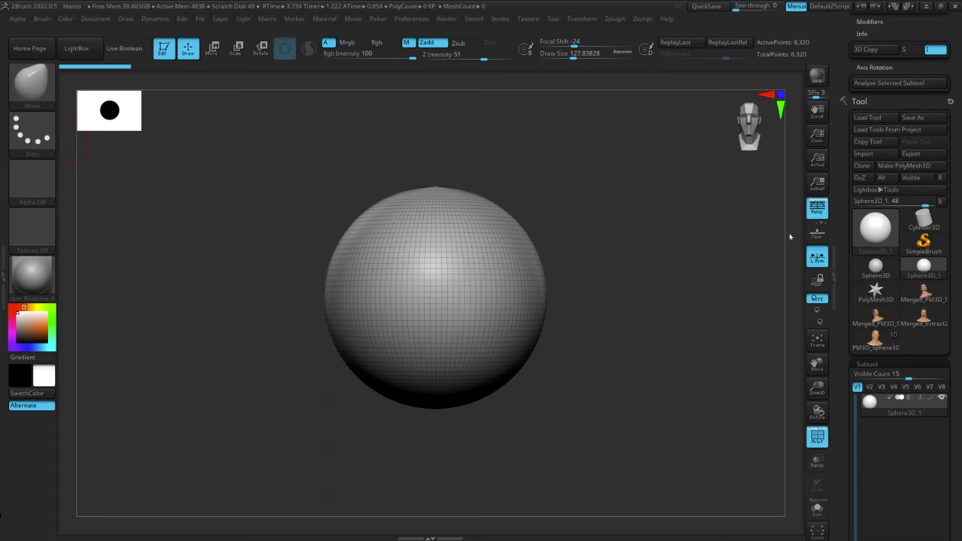
- Convert the sphere primitive to a PolyMesh3D and open its DynaMesh settings
left_click(902, 165)
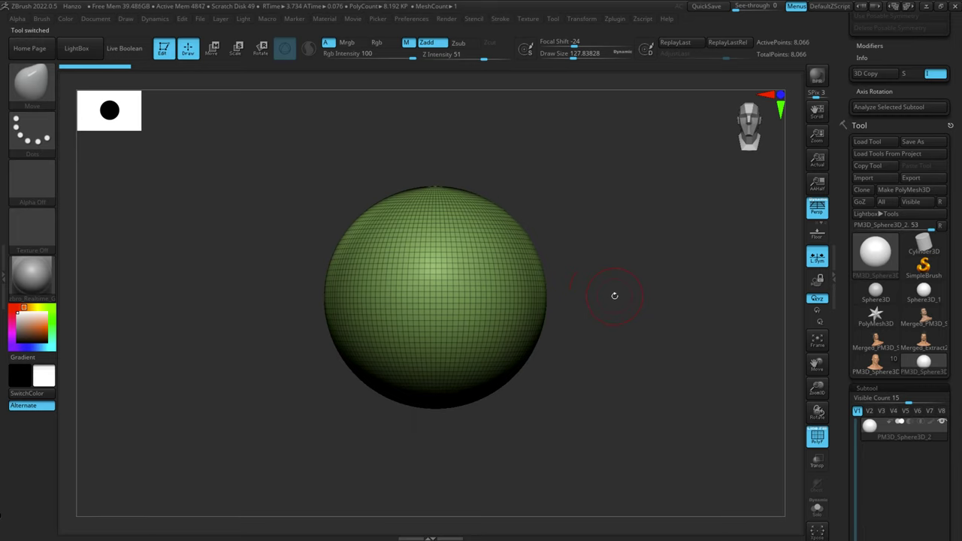
scroll(842, 325, "down", 10)
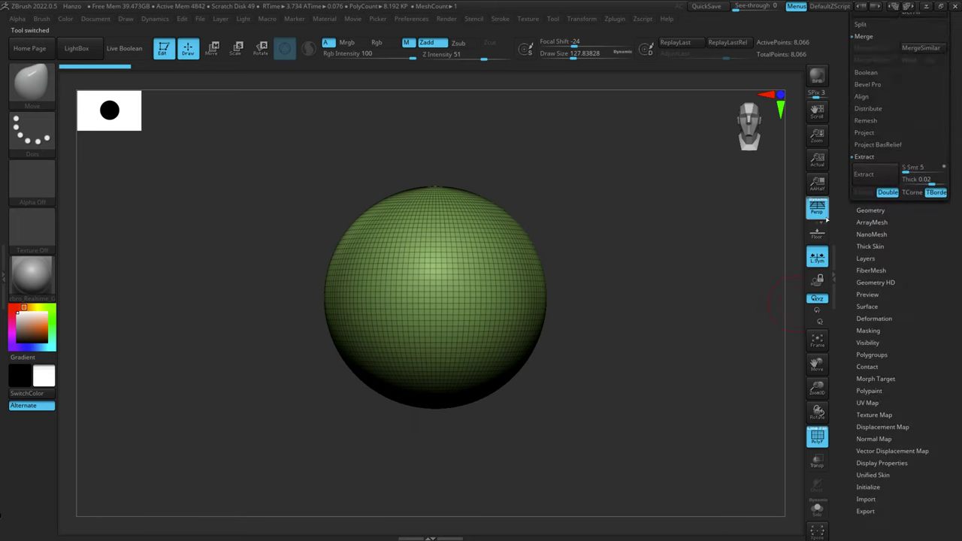
left_click(864, 211)
key("b")
key("m")
key("v")
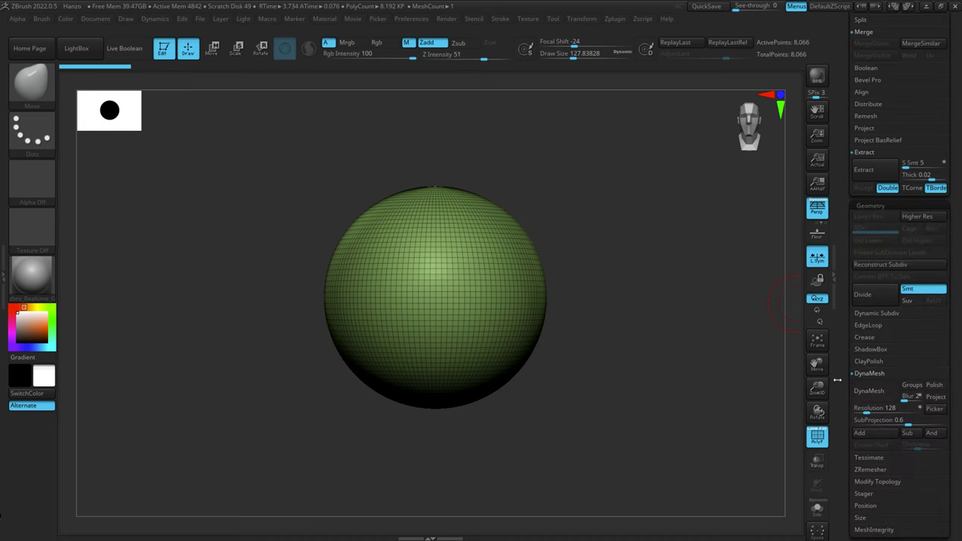
scroll(856, 330, "down", 3)
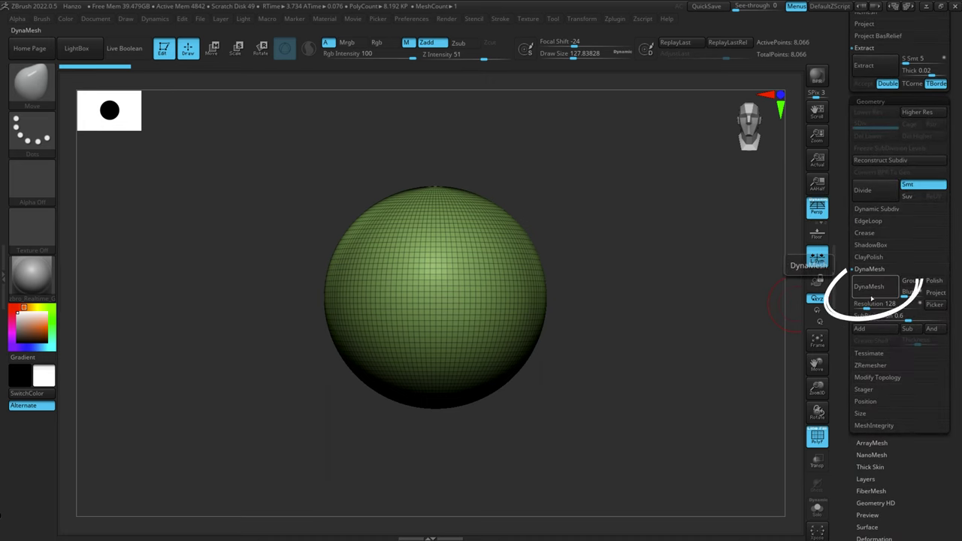
left_click(870, 286)
left_click_drag(637, 276, 661, 273, "alt")
left_click_drag(816, 385, 792, 382)
left_click_drag(725, 324, 714, 349, "alt")
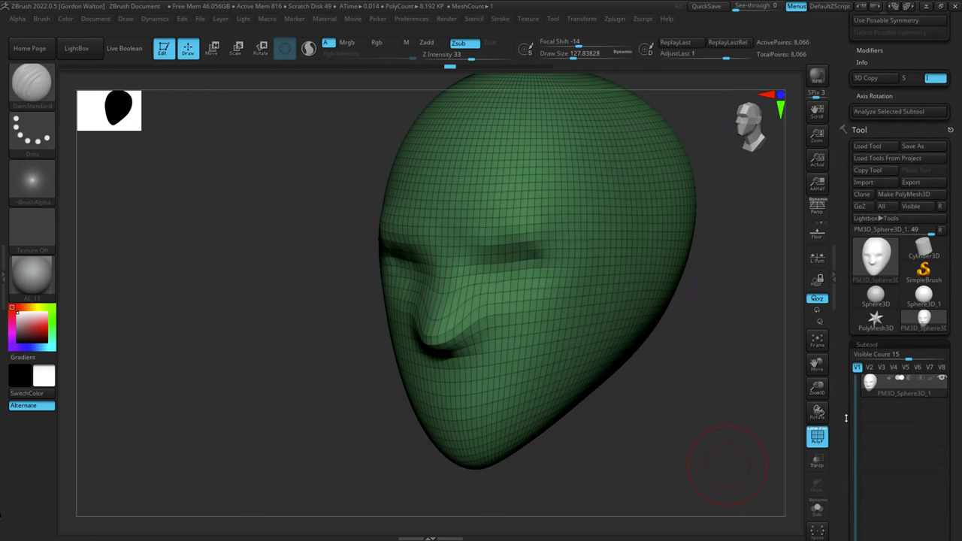
- Turn on DynaMesh at resolution 128 for the stretched face sculpt
scroll(847, 308, "down", 3)
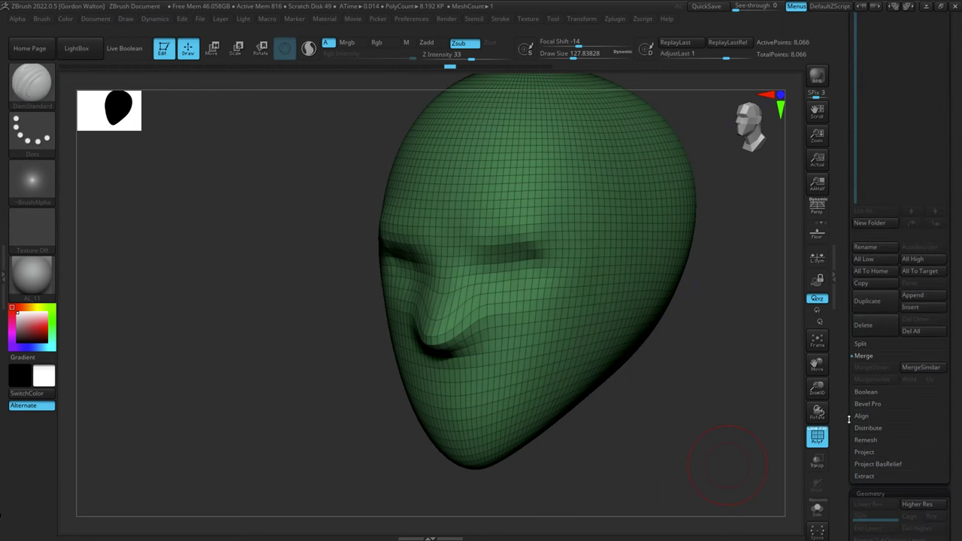
scroll(849, 419, "down", 10)
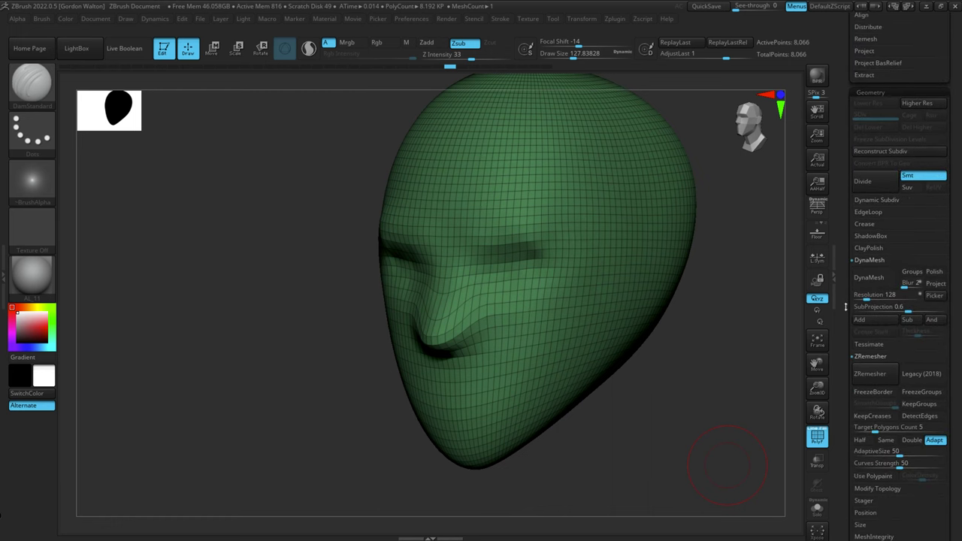
scroll(846, 307, "down", 1)
left_click(869, 271)
left_click_drag(656, 455, 691, 470, "alt")
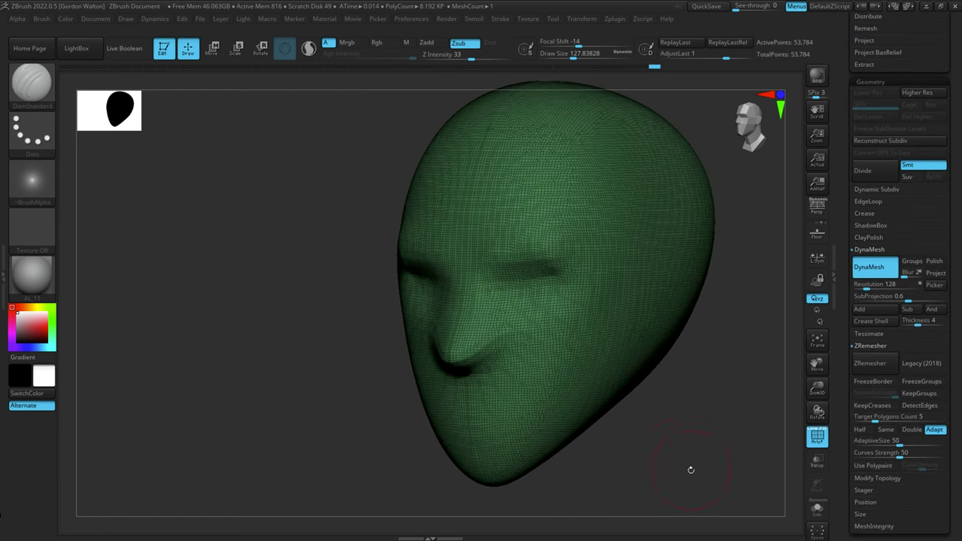
key("s")
left_click_drag(507, 323, 496, 326)
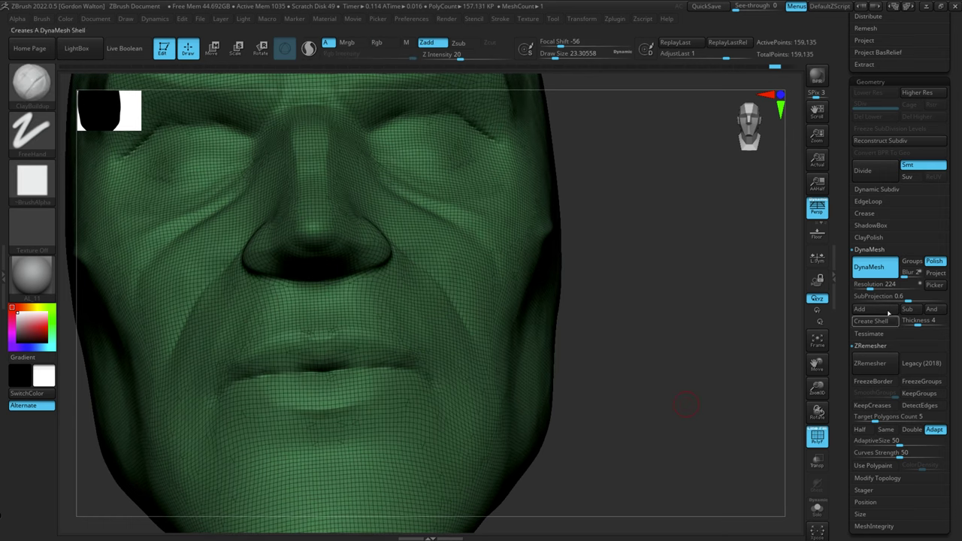
- Raise the DynaMesh resolution to 464 and remesh the detailed face
left_click(876, 285)
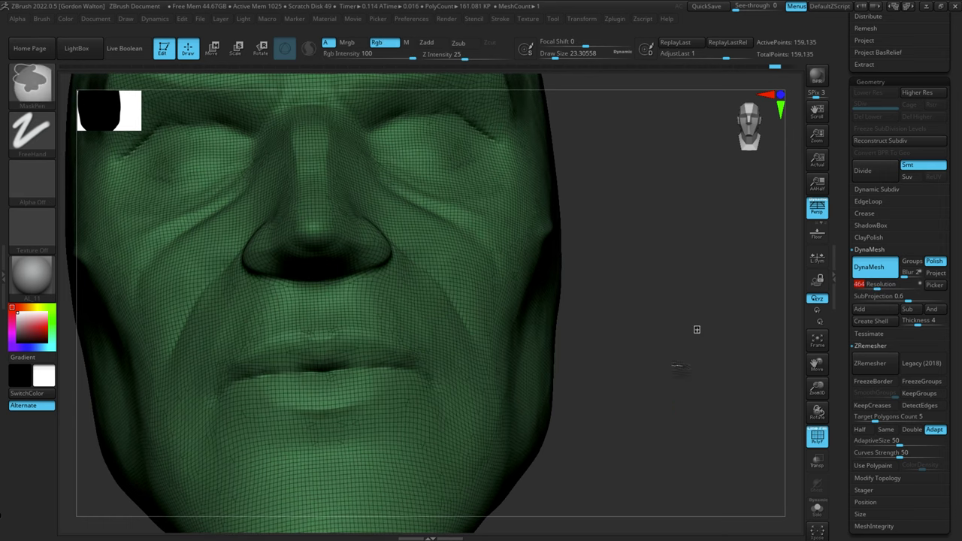
left_click_drag(680, 366, 654, 361, "ctrl")
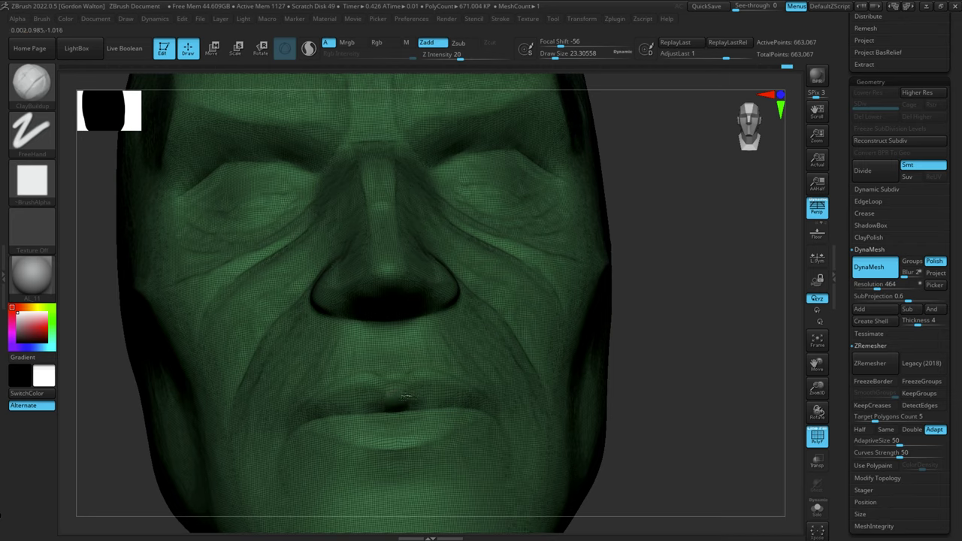
key("shift+f")
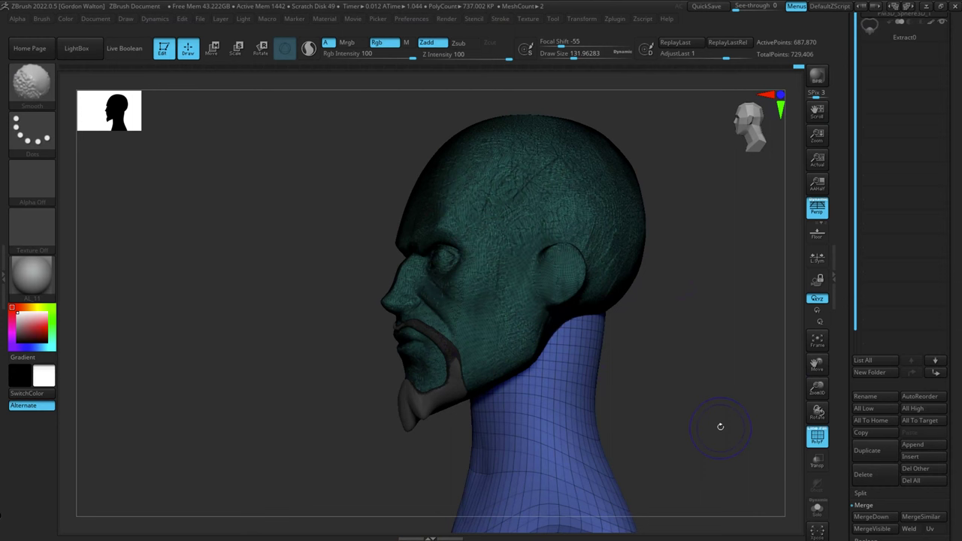
key("ctrl")
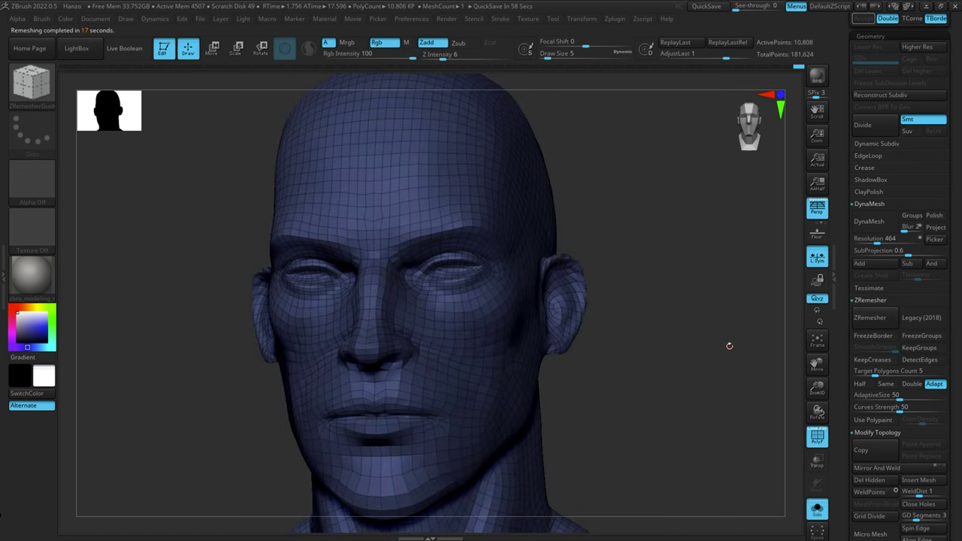
left_click_drag(650, 382, 687, 379)
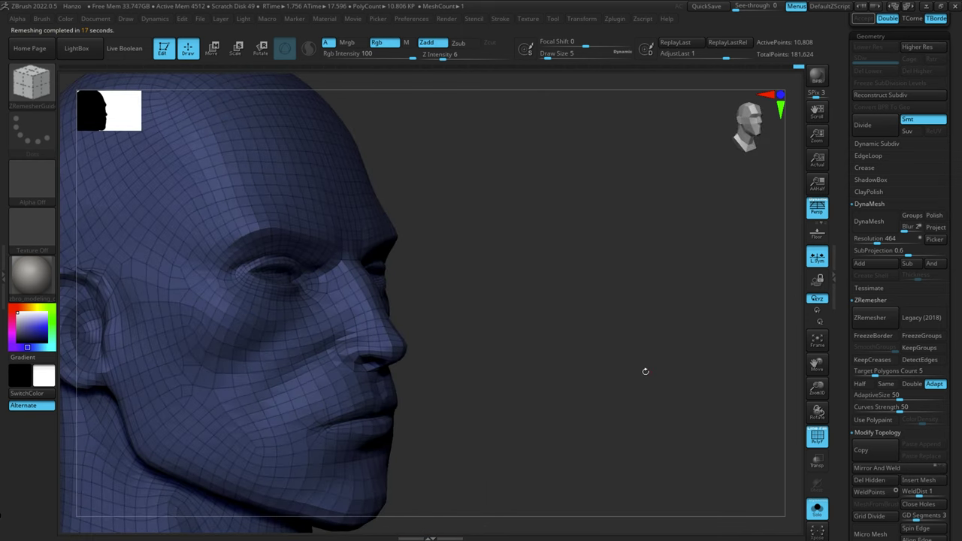
left_click_drag(628, 351, 674, 330)
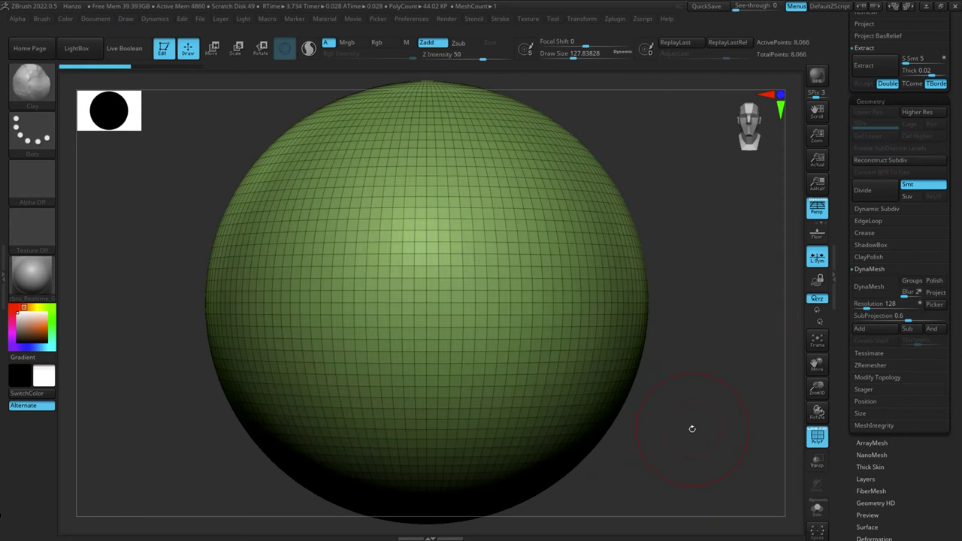
- Sculpt a brow ridge and two deep eye sockets into the sphere with the Clay brush at draw size about 136
left_click_drag(648, 277, 624, 283, "alt")
key("space")
mouse_move(496, 228)
left_mouse_down()
mouse_move(466, 256)
mouse_move(526, 267)
left_mouse_up()
left_click_drag(454, 293, 530, 274, "alt")
left_click_drag(454, 373, 532, 326)
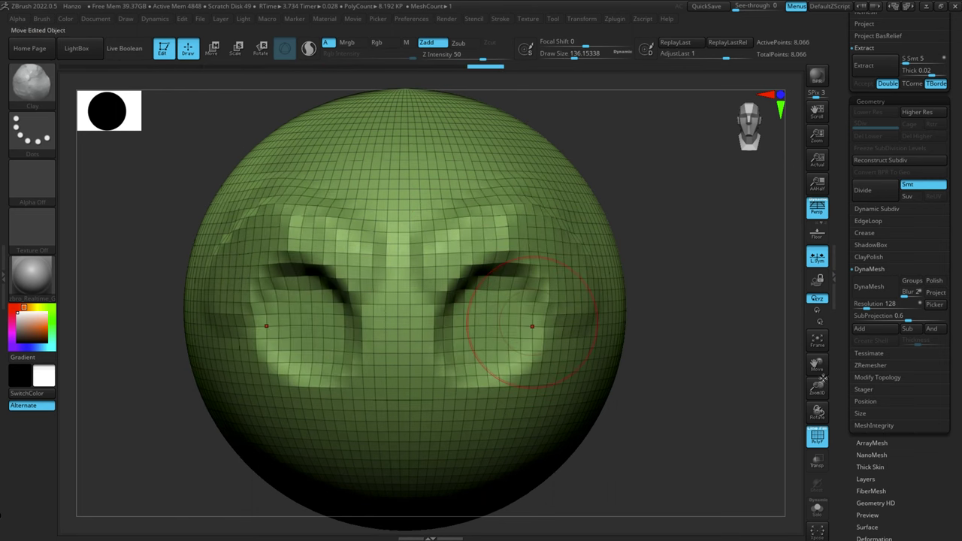
- Pull the sphere into a rough head profile with a pointed jaw and rounded skull using the Move brush at draw size about 492
left_click_drag(817, 364, 811, 327)
key("space")
left_click_drag(550, 260, 580, 261)
left_click_drag(605, 315, 590, 319)
left_click_drag(499, 390, 459, 500)
mouse_move(707, 436)
left_mouse_down("alt")
mouse_move(719, 365)
mouse_move(572, 368)
left_mouse_up("alt")
left_click_drag(470, 420, 475, 432)
left_click_drag(598, 369, 579, 419)
left_click_drag(632, 197, 595, 173)
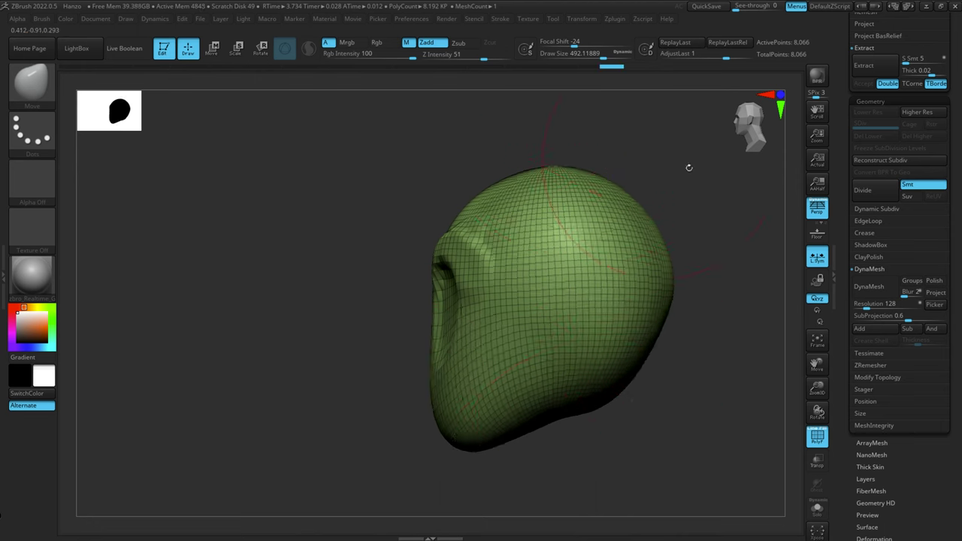
- Smooth the face area and refine the head into a narrow egg shape tapering to the chin with the Move brush
left_click_drag(677, 195, 752, 203, "shift")
mouse_move(553, 353)
left_mouse_down("shift")
mouse_move(581, 292)
mouse_move(544, 380)
left_mouse_up("shift")
left_click_drag(597, 296, 581, 298)
left_click_drag(544, 394, 557, 403)
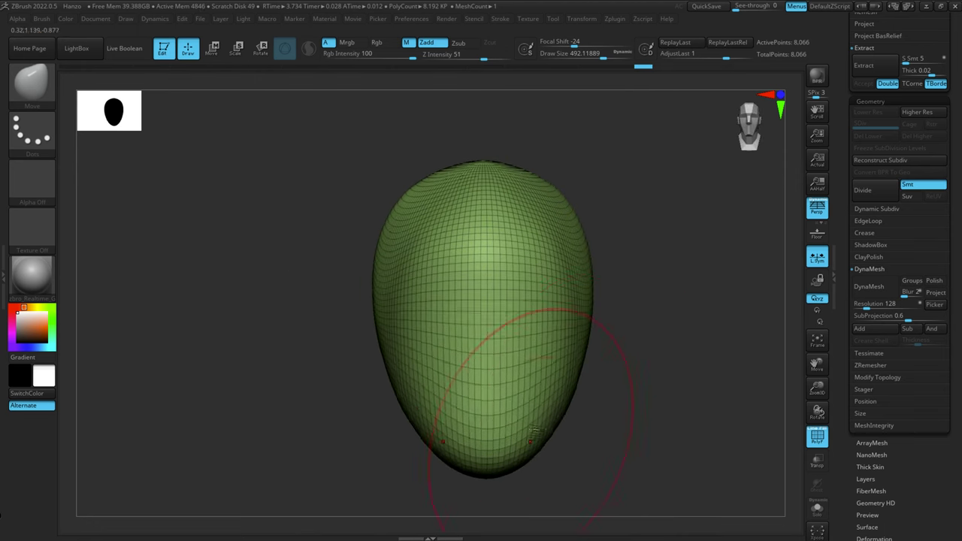
left_click_drag(653, 405, 733, 397)
left_click_drag(563, 323, 569, 361)
left_click_drag(400, 404, 392, 383)
- Carve eye sockets and build up the brow on the egg-shaped head with the Clay brush at draw size 112
left_click_drag(648, 291, 590, 287, "shift")
key("space")
left_click_drag(491, 240, 463, 244)
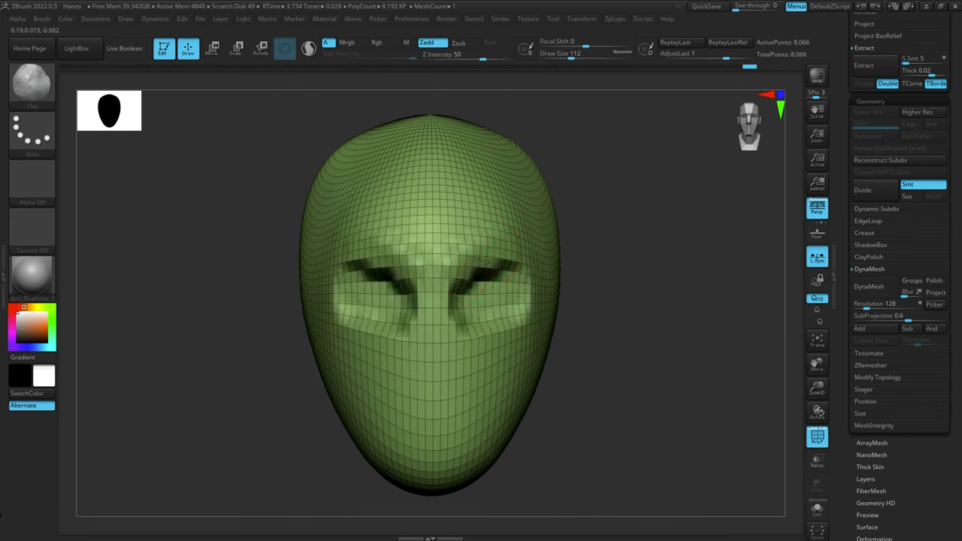
key("ctrl+d")
right_click_drag(487, 256, 444, 289)
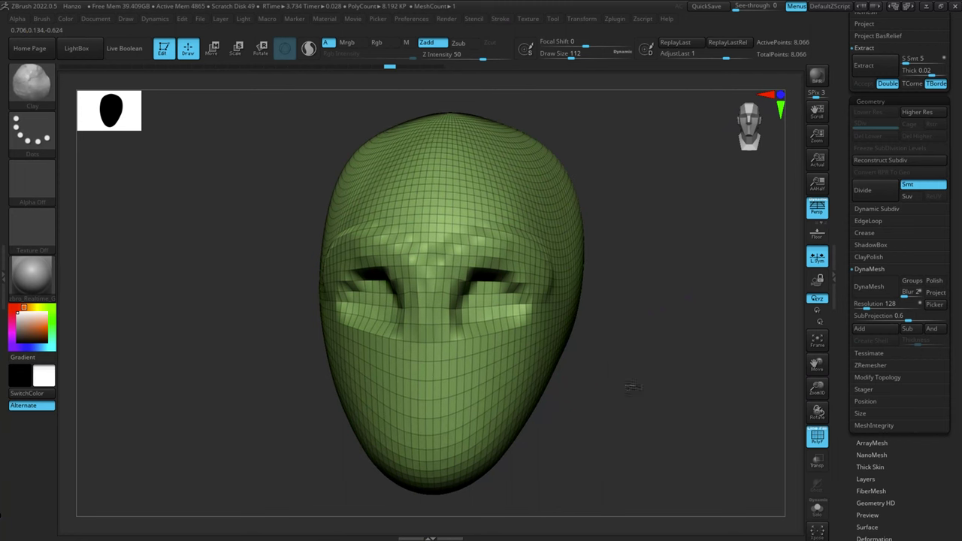
- Turn on DynaMesh at resolution 128 for the head
left_click_drag(632, 386, 752, 369)
left_click(868, 287)
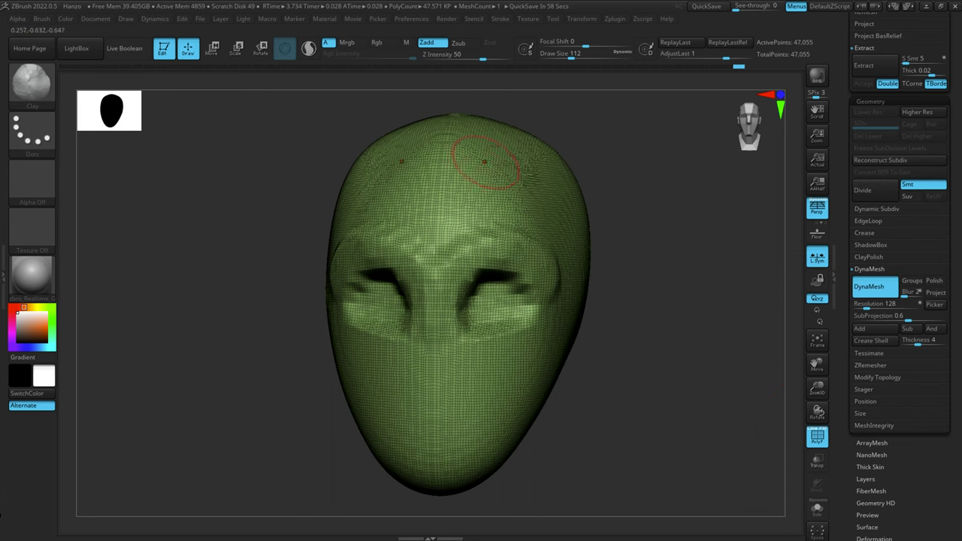
mouse_move(661, 436)
left_mouse_down()
mouse_move(635, 451)
mouse_move(638, 343)
mouse_move(696, 391)
mouse_move(642, 397)
left_mouse_up()
- Pull two long symmetrical horns out of the upper head with the Move brush and re-DynaMesh the stretched geometry
left_click_drag(440, 206, 430, 196)
mouse_move(398, 155)
left_mouse_down()
mouse_move(413, 198)
mouse_move(442, 233)
mouse_move(194, 159)
left_mouse_up()
key("ctrl+z")
left_click_drag(451, 162, 760, 235)
left_click_drag(530, 253, 690, 180)
left_click_drag(683, 284, 553, 252)
left_click_drag(622, 219, 685, 310, "ctrl")
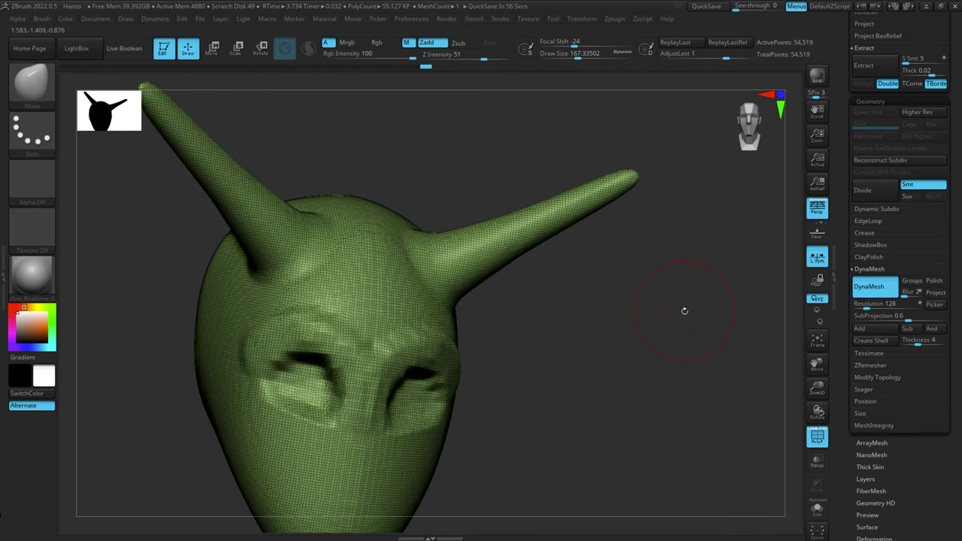
- Build up bumps along both horns with the Clay brush at draw size about 71 and re-DynaMesh the head
left_click_drag(594, 371, 660, 433)
key("b")
key("c")
key("l")
key("s")
mouse_move(537, 217)
left_mouse_down()
mouse_move(523, 215)
mouse_move(541, 224)
left_mouse_up()
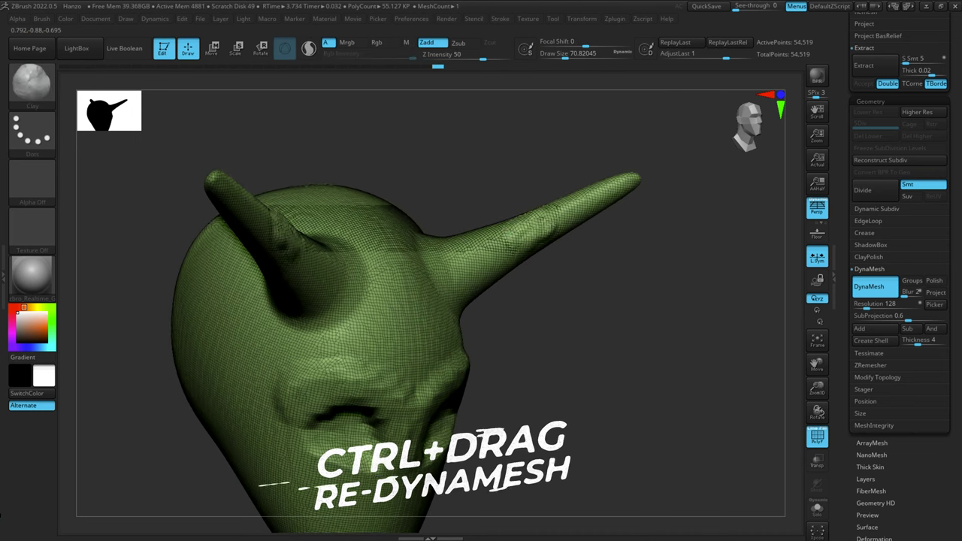
left_click_drag(488, 253, 493, 256)
mouse_move(688, 338)
left_mouse_down()
mouse_move(640, 369)
mouse_move(658, 362)
left_mouse_up()
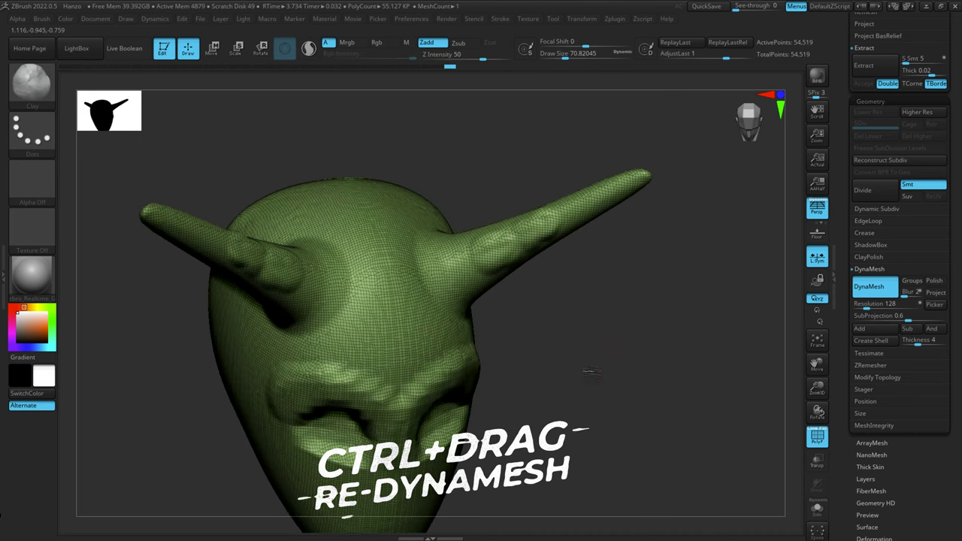
left_click_drag(586, 369, 602, 341)
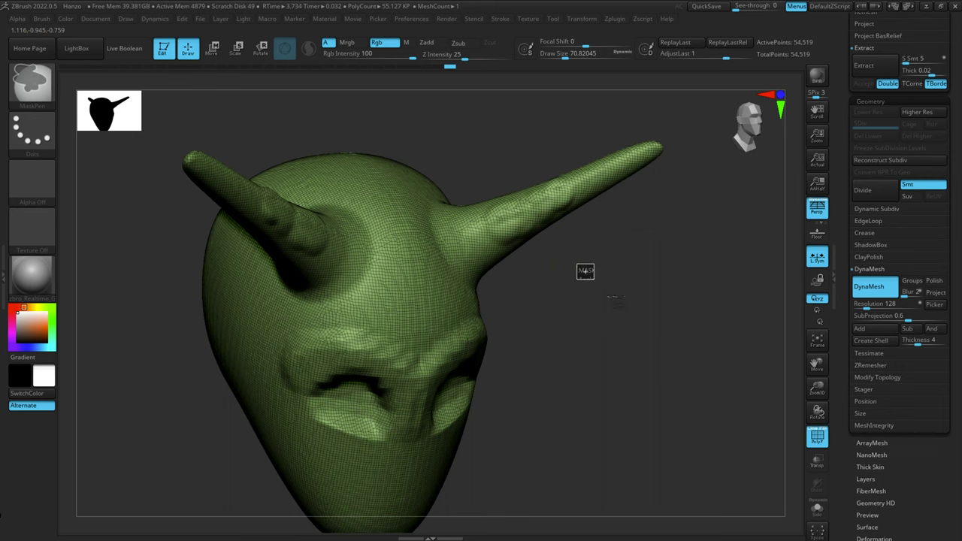
left_click_drag(690, 395, 499, 347)
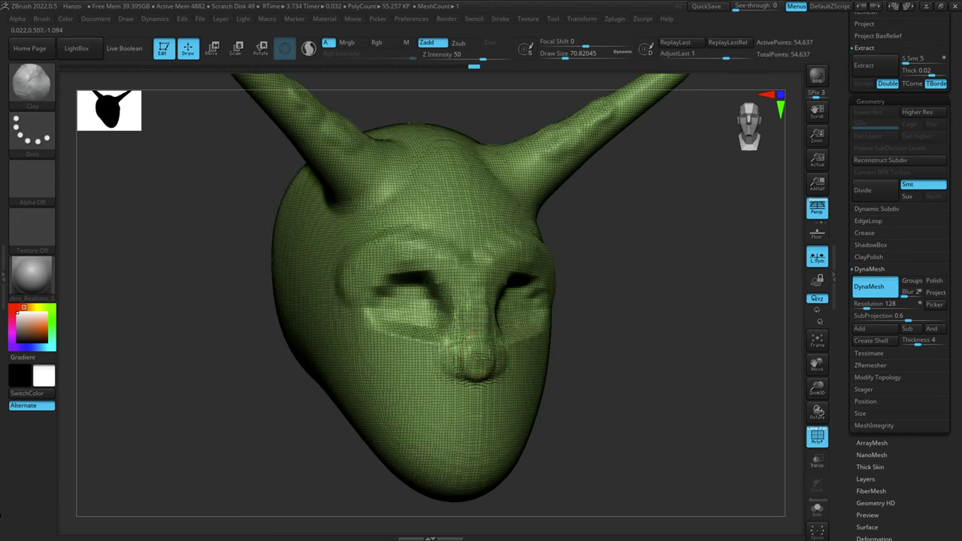
- Shape the nose and its nostril area with an enlarged Move brush
left_click_drag(571, 331, 634, 318)
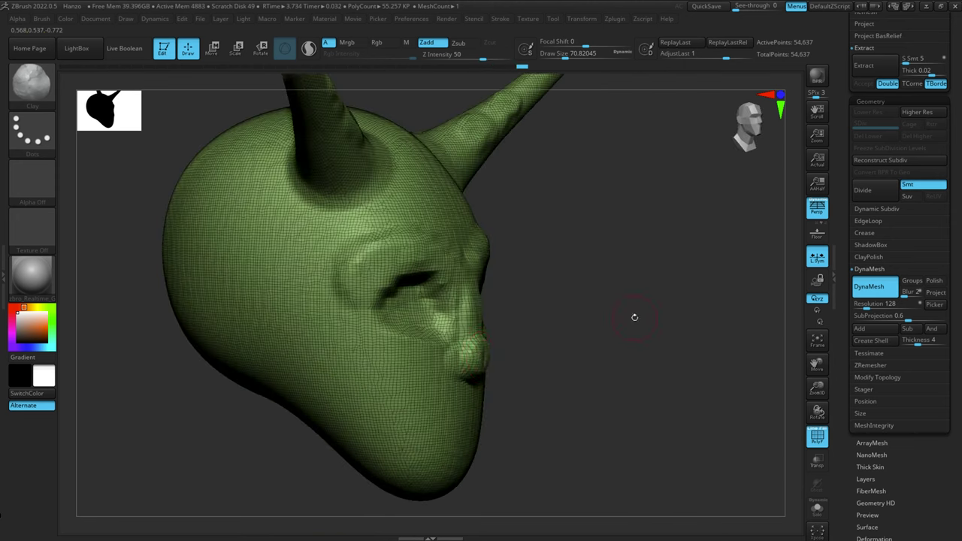
key("b")
key("m")
key("v")
key("bracketright")
mouse_move(492, 301)
left_mouse_down()
mouse_move(528, 296)
mouse_move(654, 381)
mouse_move(516, 354)
mouse_move(623, 414)
mouse_move(693, 408)
mouse_move(650, 406)
left_mouse_up()
key("bracketright")
- Sculpt the eye and cheek area with the Clay brush at draw size about 132
key("b")
key("c")
key("l")
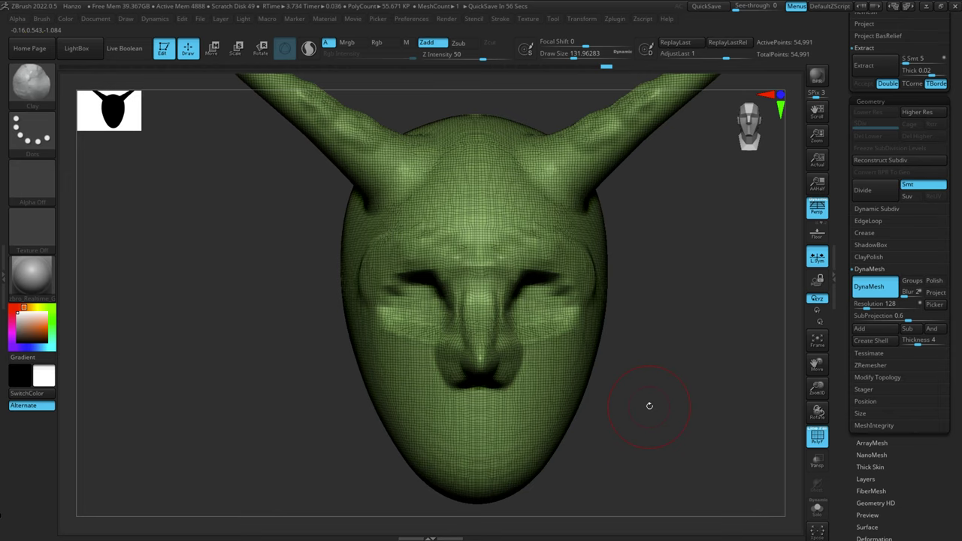
key("shift+f")
mouse_move(513, 269)
left_mouse_down()
mouse_move(565, 293)
mouse_move(565, 366)
left_mouse_up()
- Build up the cheekbones, jaw, mouth and chin with the ClayBuildup brush at draw size about 167
key("b")
key("c")
key("b")
key("bracketright")
left_click_drag(707, 406, 646, 383)
left_click_drag(613, 270, 602, 353)
left_click_drag(647, 421, 699, 406)
left_click_drag(516, 410, 519, 469)
mouse_move(394, 289)
left_mouse_down()
mouse_move(428, 354)
mouse_move(443, 414)
left_mouse_up()
mouse_move(677, 406)
left_mouse_down()
mouse_move(660, 437)
mouse_move(645, 301)
mouse_move(689, 434)
left_mouse_up()
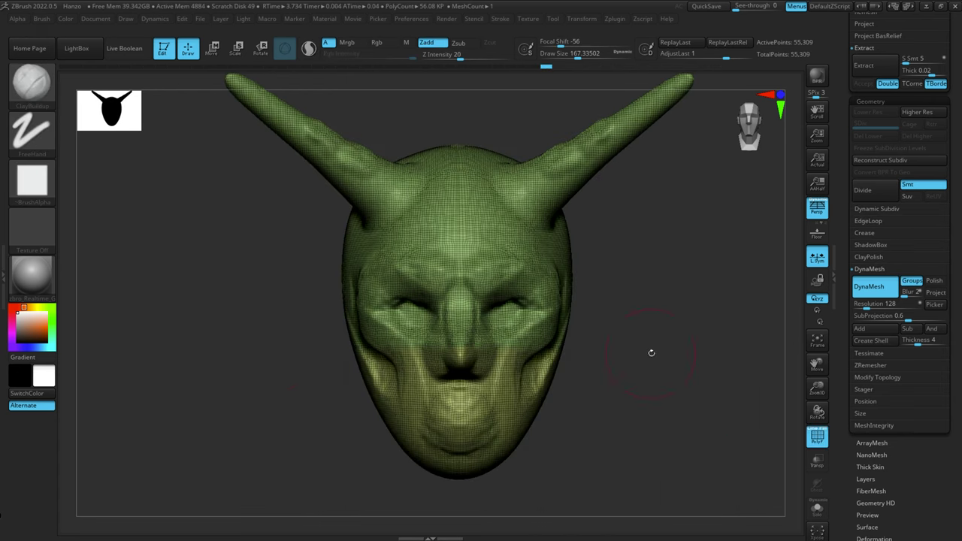
- Re-DynaMesh the head with Groups on to split the upper and lower polygroups, and smooth the nose and seam
mouse_move(652, 353)
left_mouse_down()
mouse_move(640, 396)
mouse_move(637, 387)
left_mouse_up()
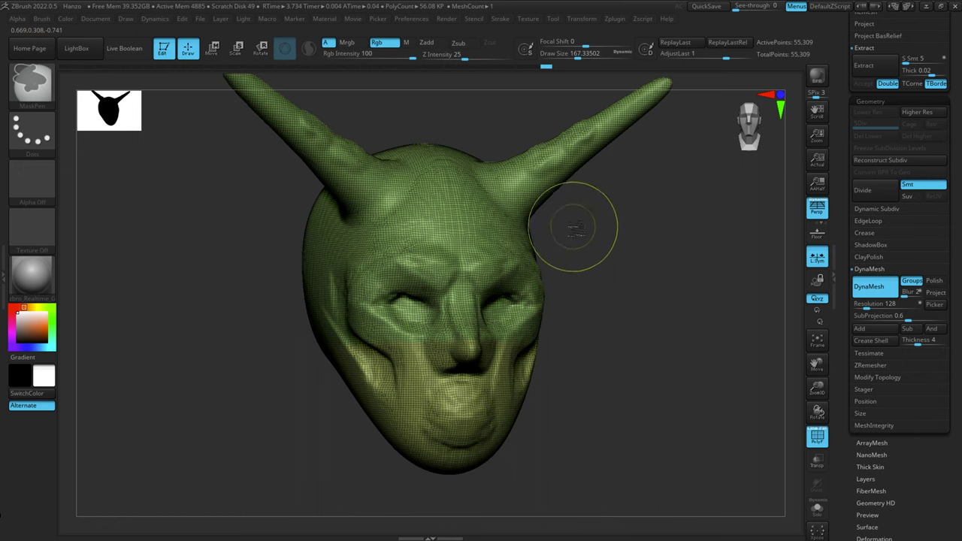
mouse_move(670, 307)
left_mouse_down()
mouse_move(608, 439)
mouse_move(696, 416)
left_mouse_up()
left_click_drag(466, 306, 520, 328, "shift")
left_click_drag(704, 348, 632, 366)
left_click_drag(541, 357, 540, 385, "shift")
left_click_drag(759, 391, 733, 442)
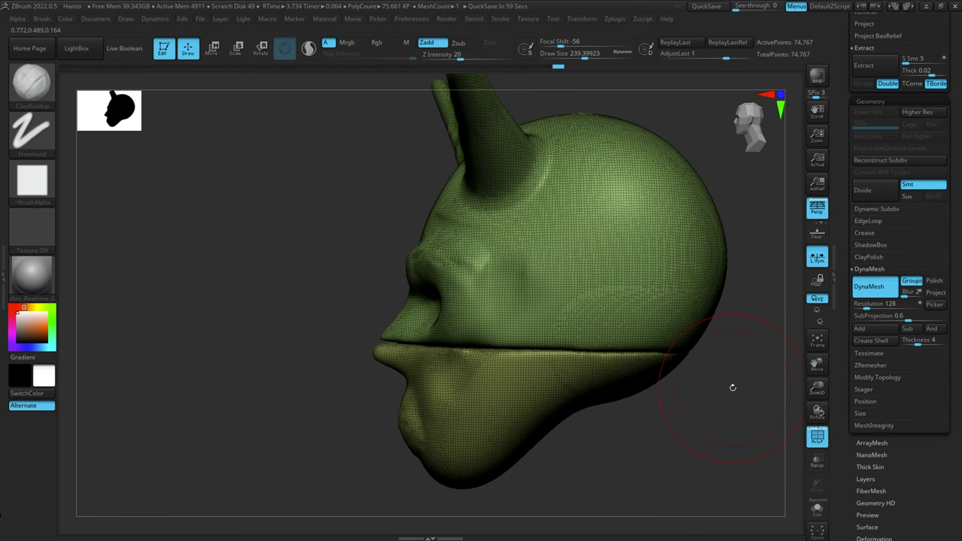
left_click_drag(733, 388, 644, 401)
key("ctrl")
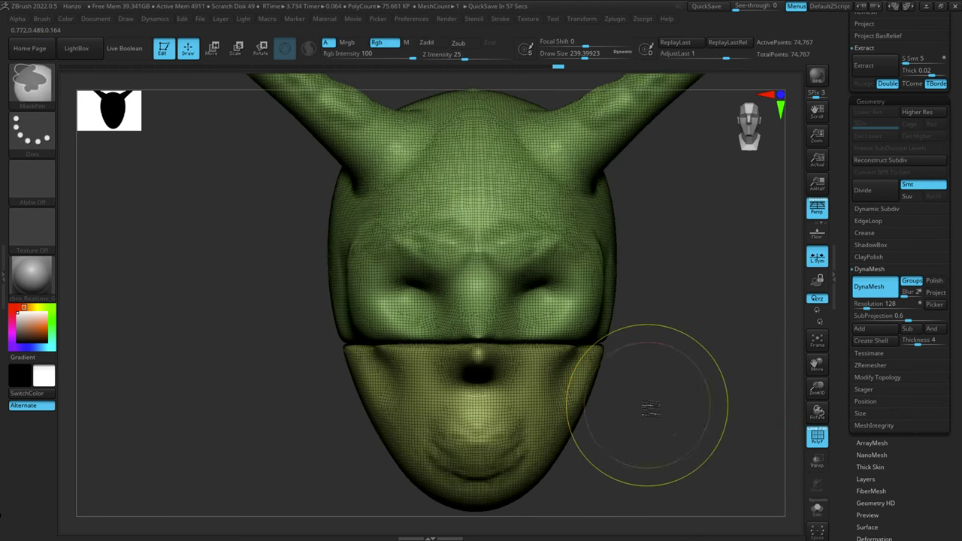
left_click_drag(626, 413, 682, 418)
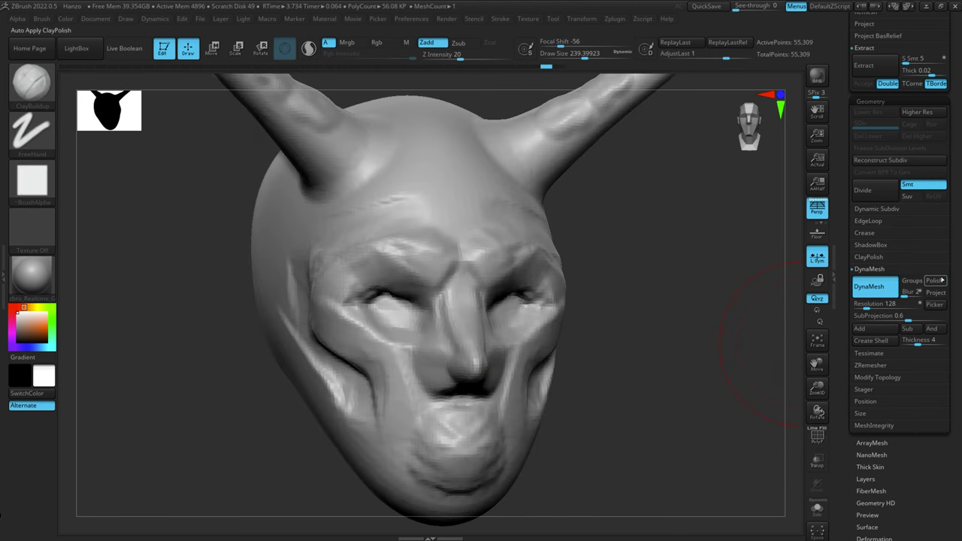
- Turn on DynaMesh Polish with Blur at 100 and remesh the horned head, stepping through undo and redo to compare the surface
left_click(935, 280)
left_click(730, 383, "ctrl")
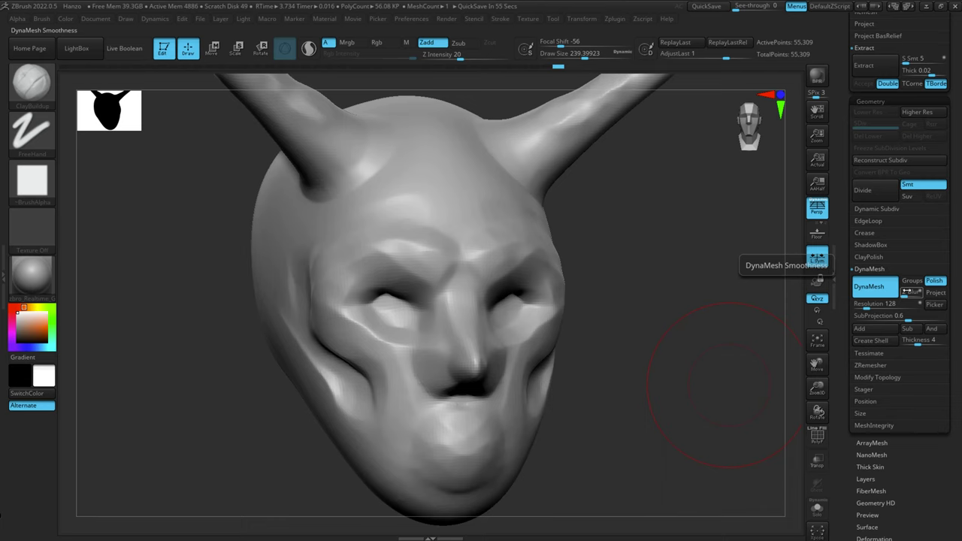
key("ctrl+shift+z")
key("ctrl+z")
key("ctrl+shift+z")
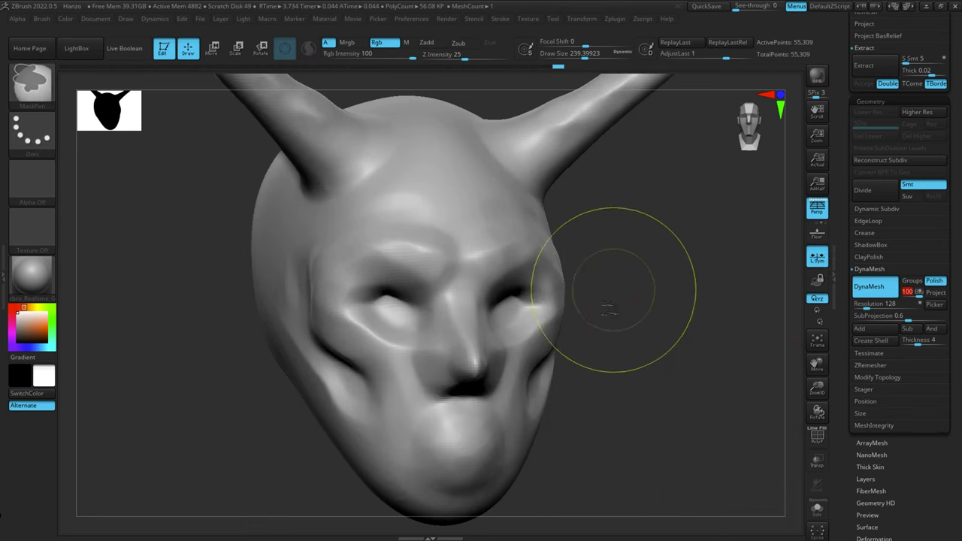
- Try remeshing the horned head with DynaMesh Blur lowered to 2, and undo the result
key("ctrl+z")
key("ctrl+shift+z")
key("ctrl+z")
left_click(917, 293)
left_click_drag(662, 391, 684, 436, "ctrl")
key("ctrl+z")
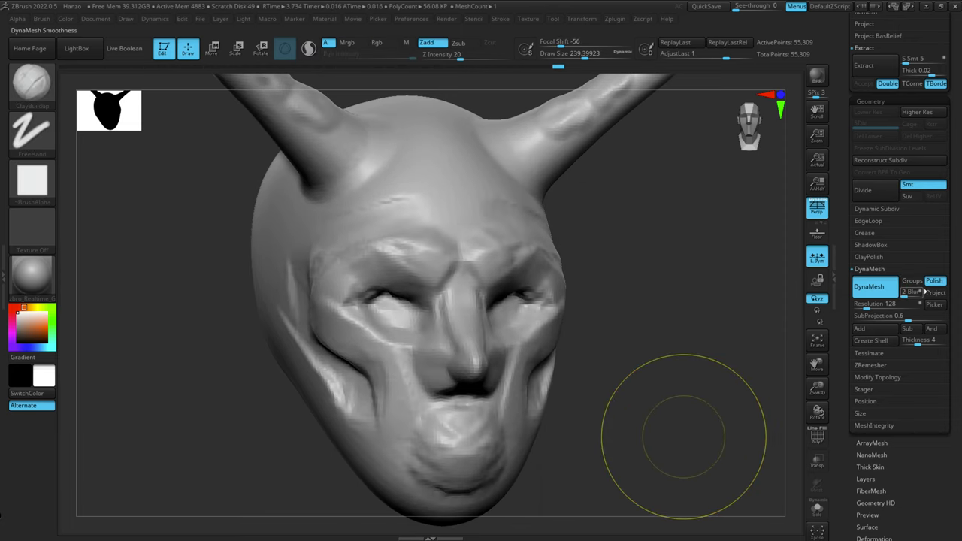
- Try remeshing the head with DynaMesh Blur at 100 and at 67, undoing each result
left_click_drag(905, 294, 921, 293)
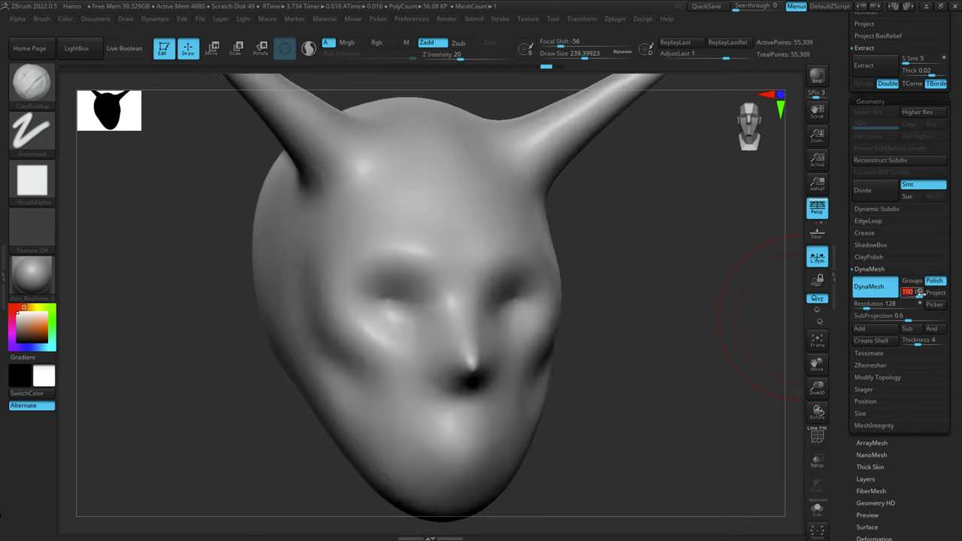
key("ctrl+z")
left_click(916, 292)
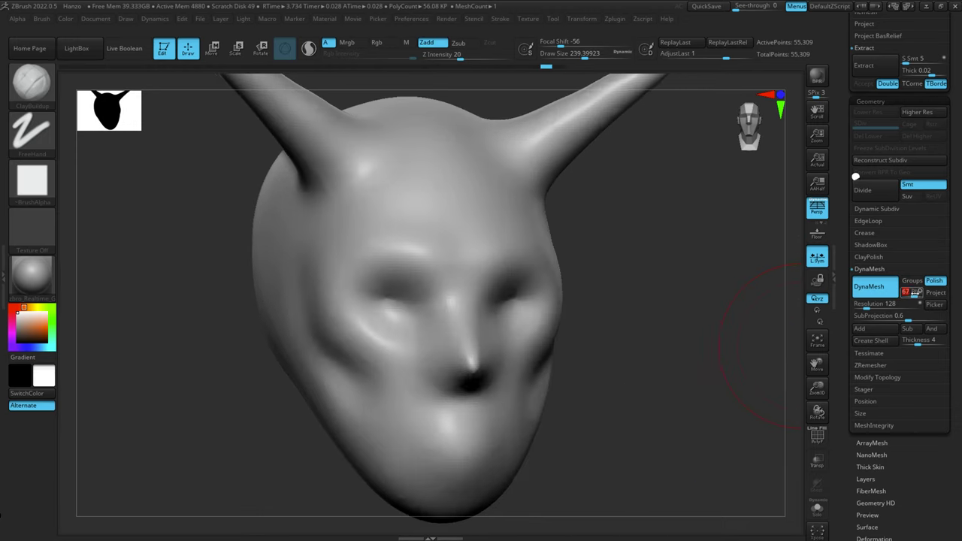
key("ctrl+z")
- Set DynaMesh Blur to 7 with Polish on and remesh the horned head
left_click_drag(915, 292, 905, 292)
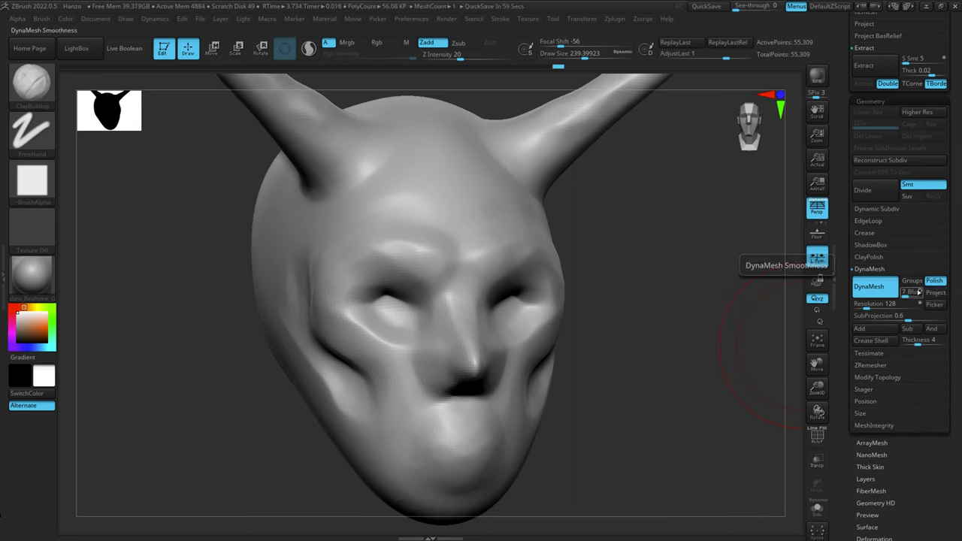
left_click(912, 293)
left_click_drag(911, 295, 920, 292)
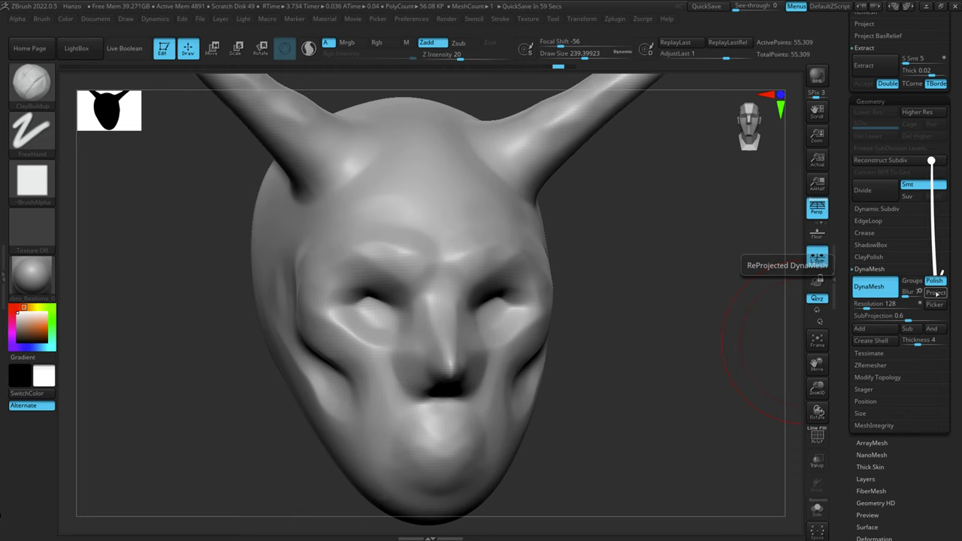
- Reduce the ClayBuildup draw size to about 158 and add clay strokes between the brows
right_click(464, 251)
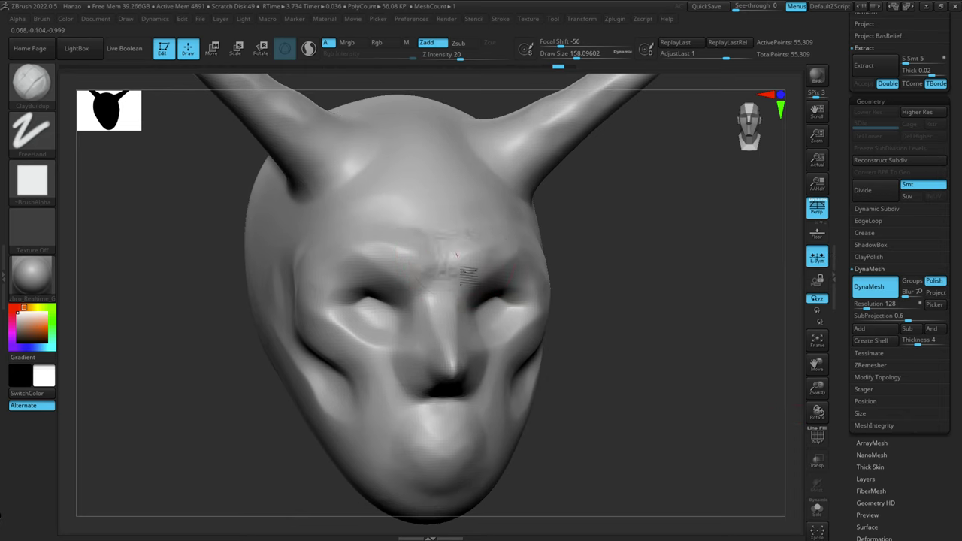